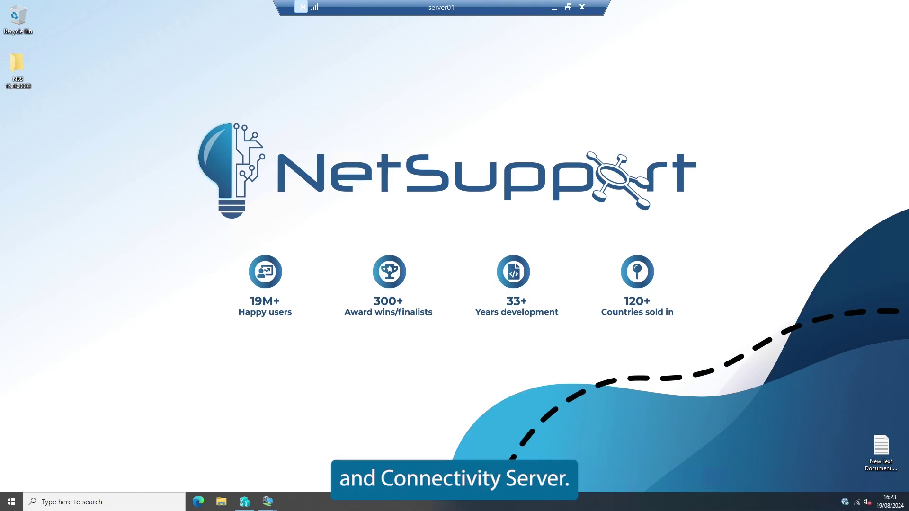
Step: On the S1-VM-01 virtual machine, launch the NetSupport School Tutor Console and start an open lesson for Room 1
{"action": "mouse_move", "coordinate": [269, 506]}
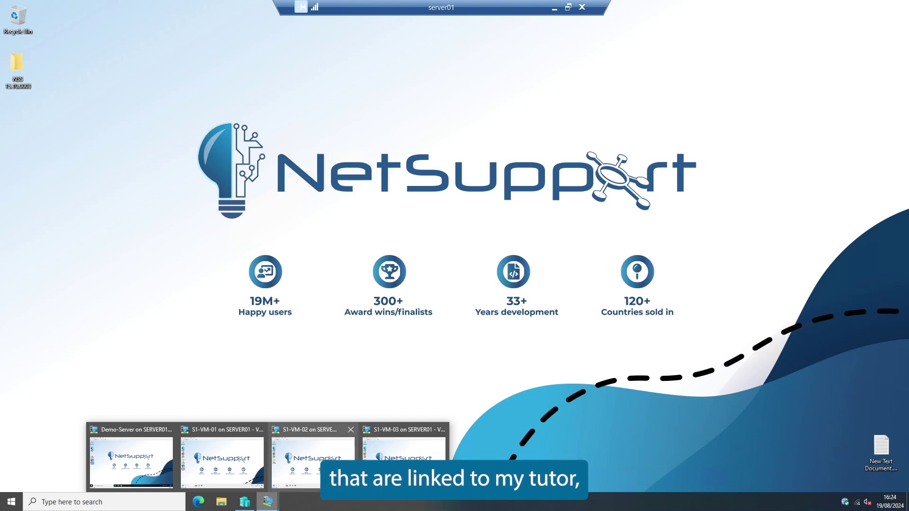
{"action": "left_click", "coordinate": [236, 460]}
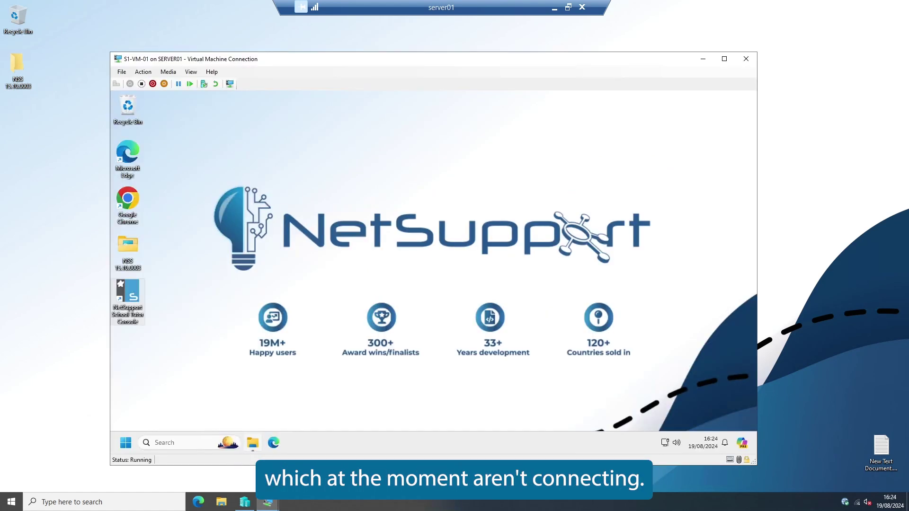
{"action": "double_click", "coordinate": [119, 309]}
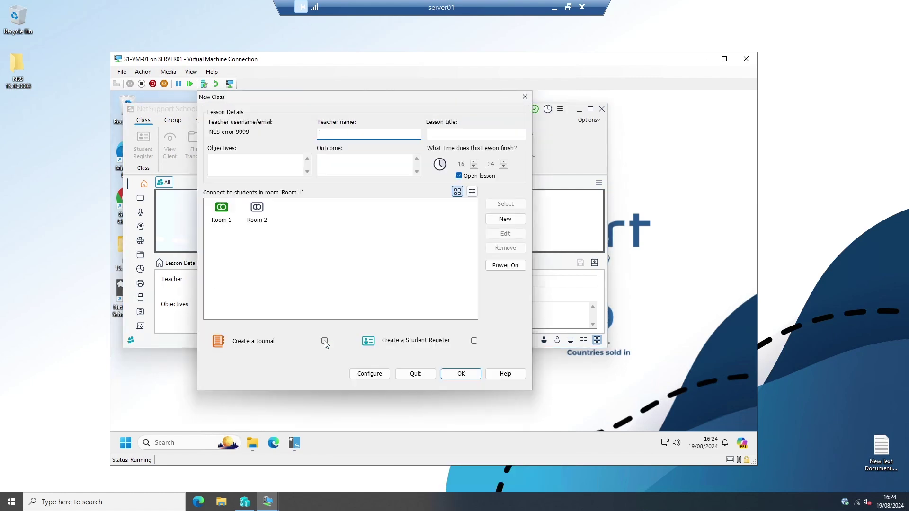
{"action": "left_click", "coordinate": [454, 375]}
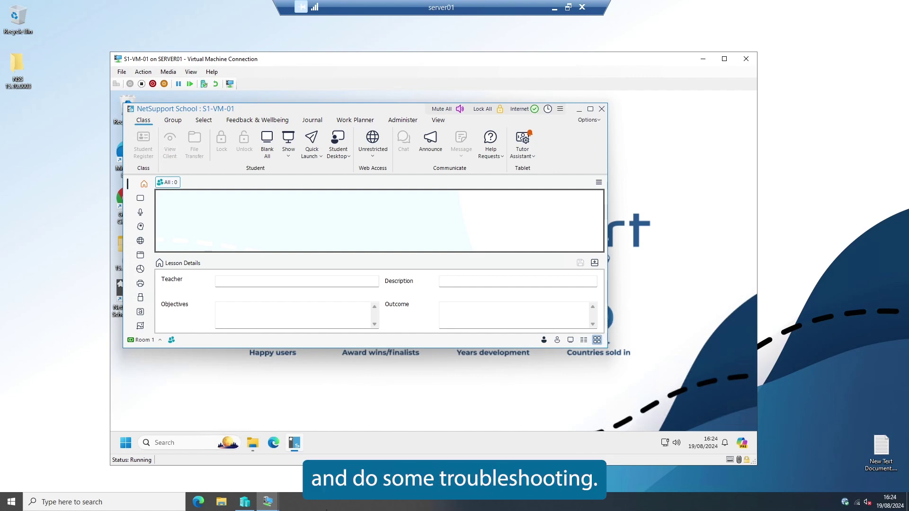
Step: Switch to the Demo-Server virtual machine and run services.msc to open the Services console
{"action": "left_click", "coordinate": [267, 503]}
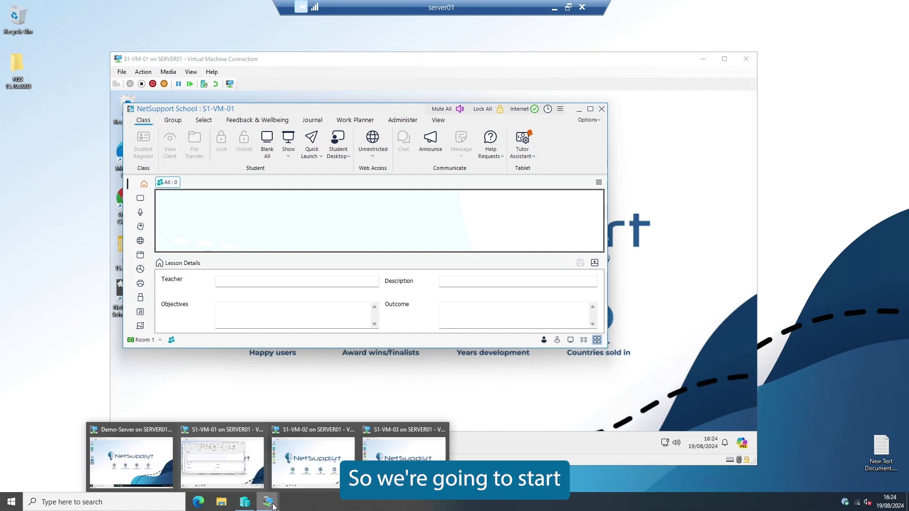
{"action": "left_click", "coordinate": [156, 469]}
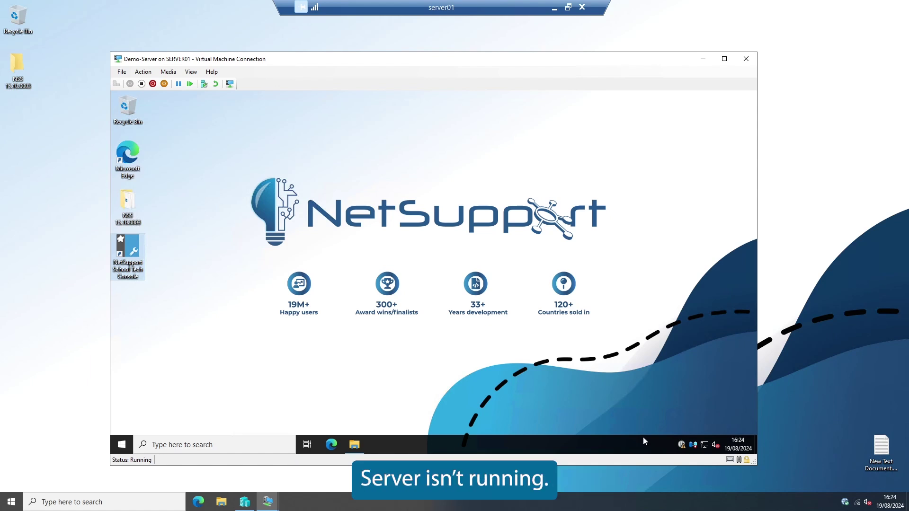
{"action": "left_click", "coordinate": [124, 444]}
{"action": "right_click", "coordinate": [128, 443]}
{"action": "left_click", "coordinate": [153, 393]}
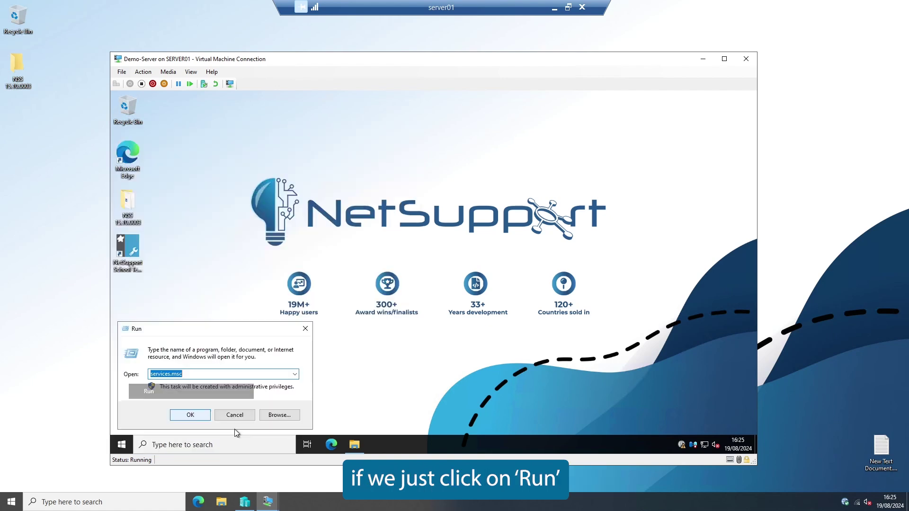
{"action": "left_click", "coordinate": [190, 416]}
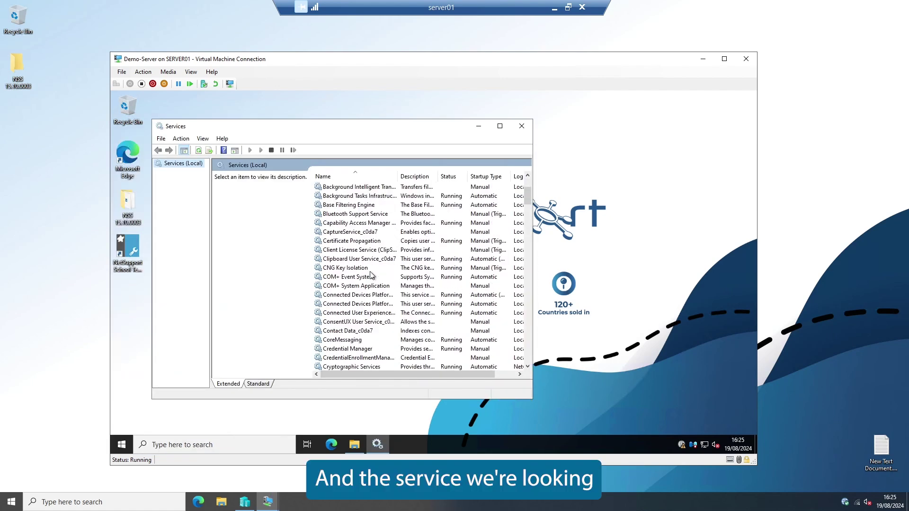
Step: Find the Gateway32 service in the local services list and start it
{"action": "scroll", "coordinate": [372, 276], "scroll_direction": "down", "scroll_amount": 12}
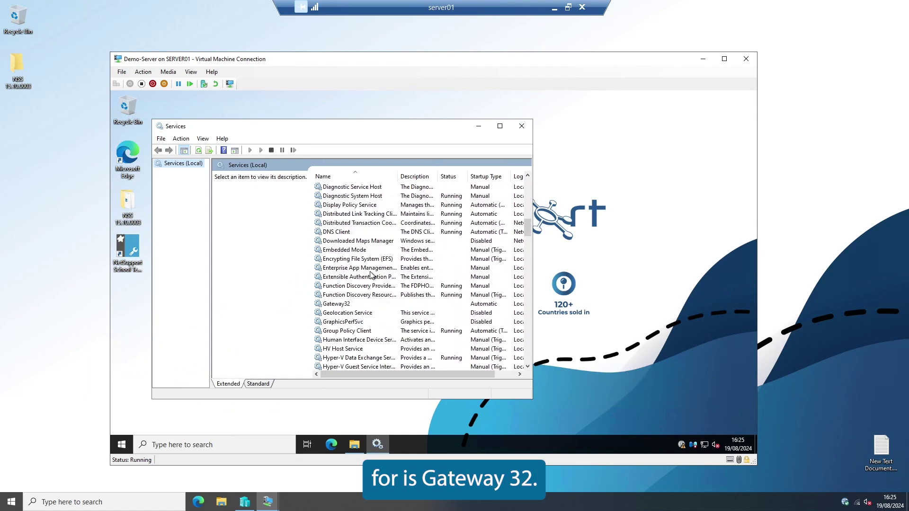
{"action": "left_click", "coordinate": [360, 305]}
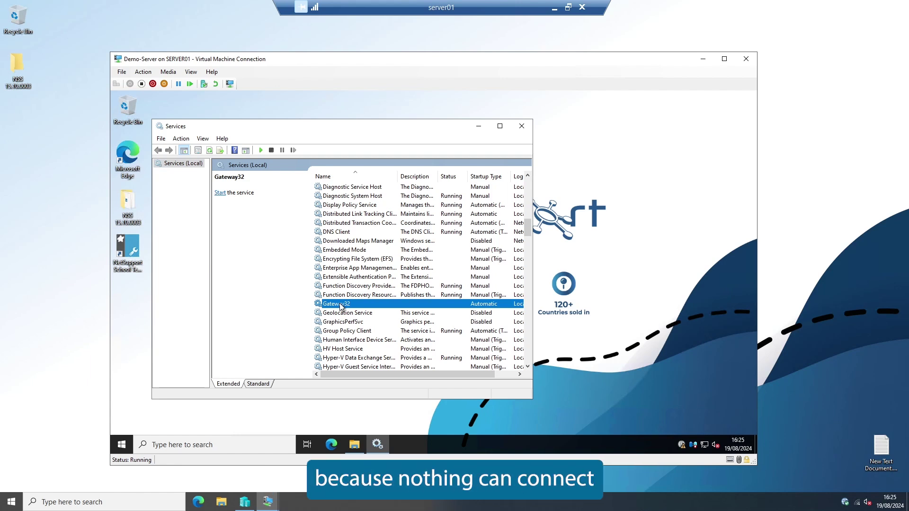
{"action": "right_click", "coordinate": [340, 306]}
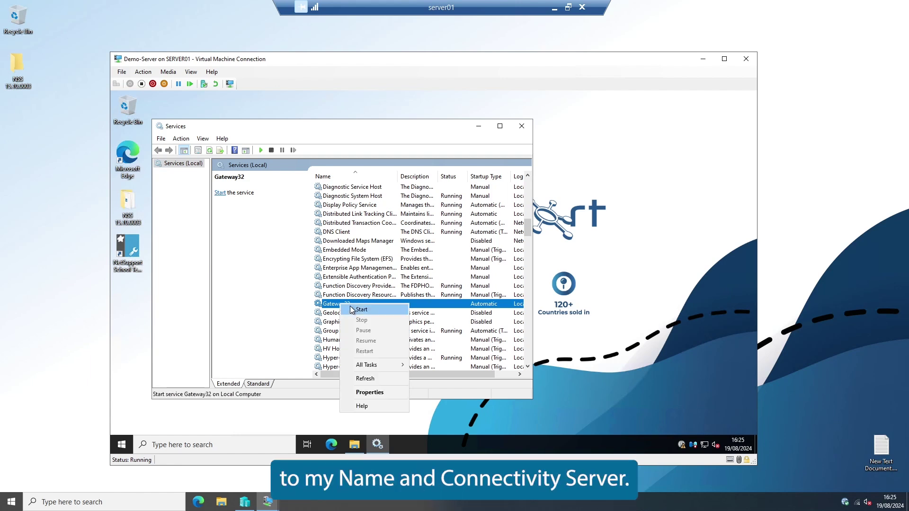
{"action": "left_click", "coordinate": [353, 311]}
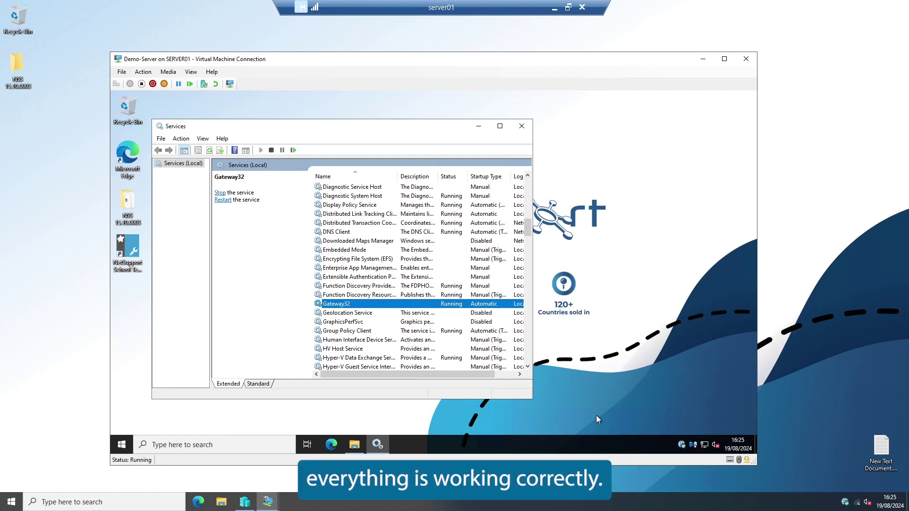
Step: Return to the Tutor Console on S1-VM-01, refresh the Room 1 student list and maximize the console window
{"action": "mouse_move", "coordinate": [268, 502]}
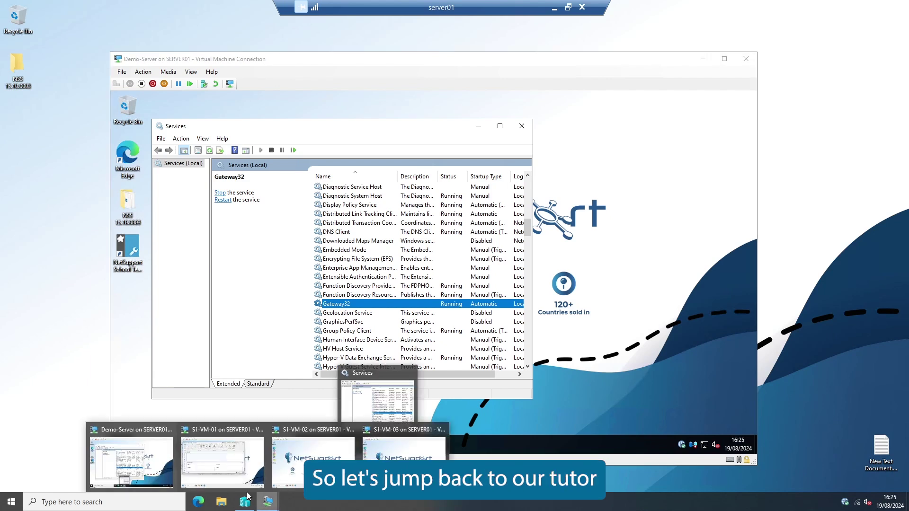
{"action": "left_click", "coordinate": [236, 476]}
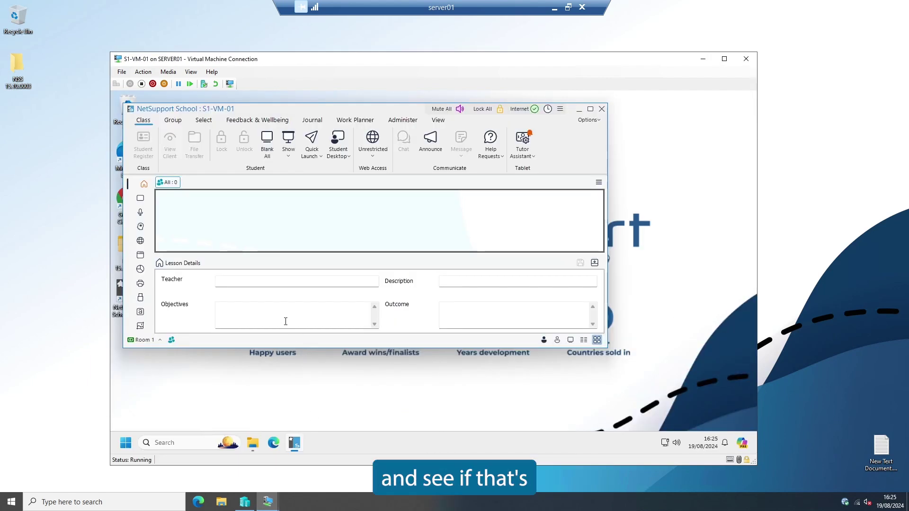
{"action": "left_click", "coordinate": [155, 340]}
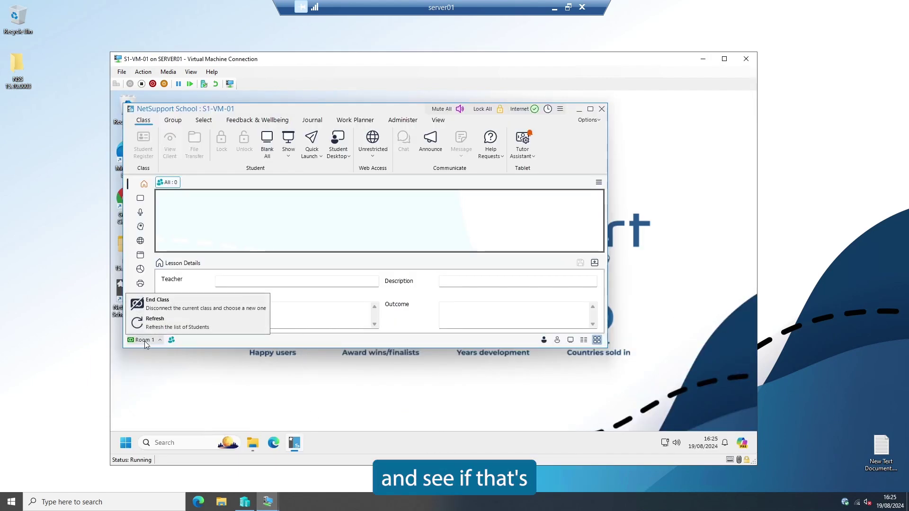
{"action": "left_click", "coordinate": [171, 327]}
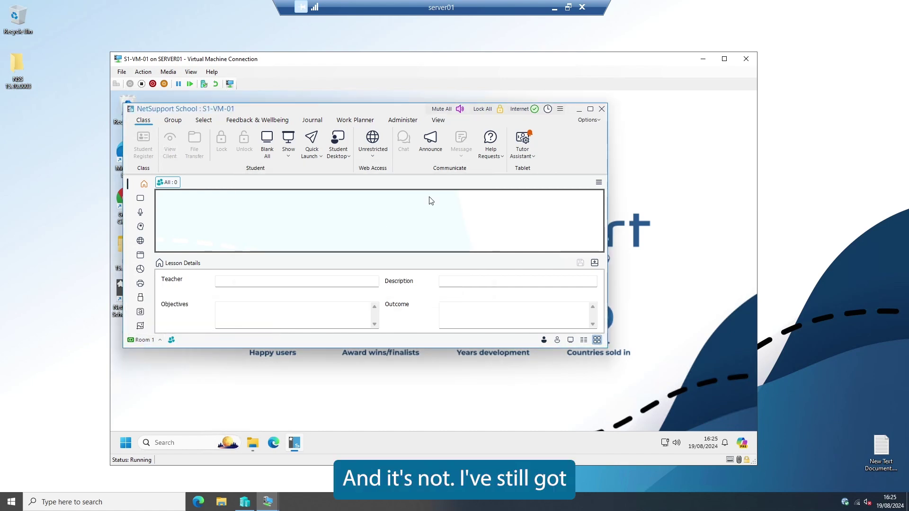
{"action": "left_click", "coordinate": [589, 109]}
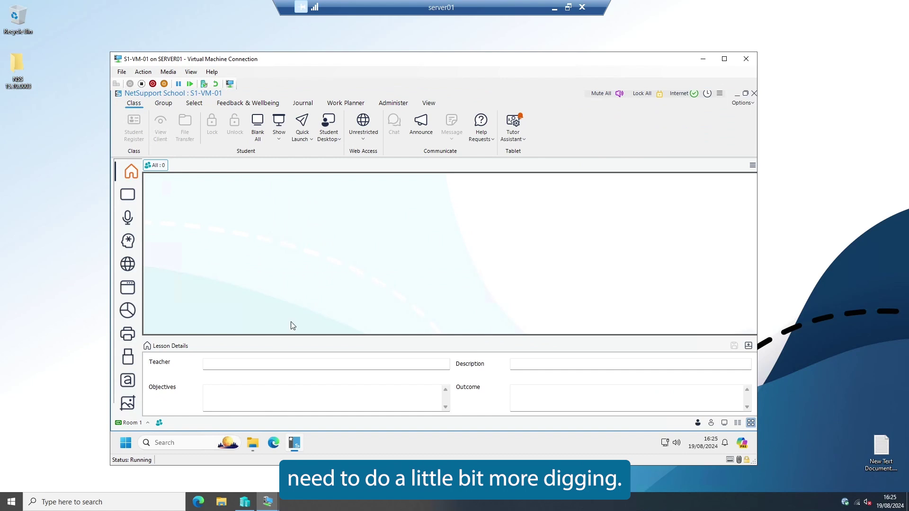
Step: Go back to Demo-Server, close the Services console and open the NetSupport Connectivity Server Console to check the connected clients
{"action": "left_click", "coordinate": [268, 502]}
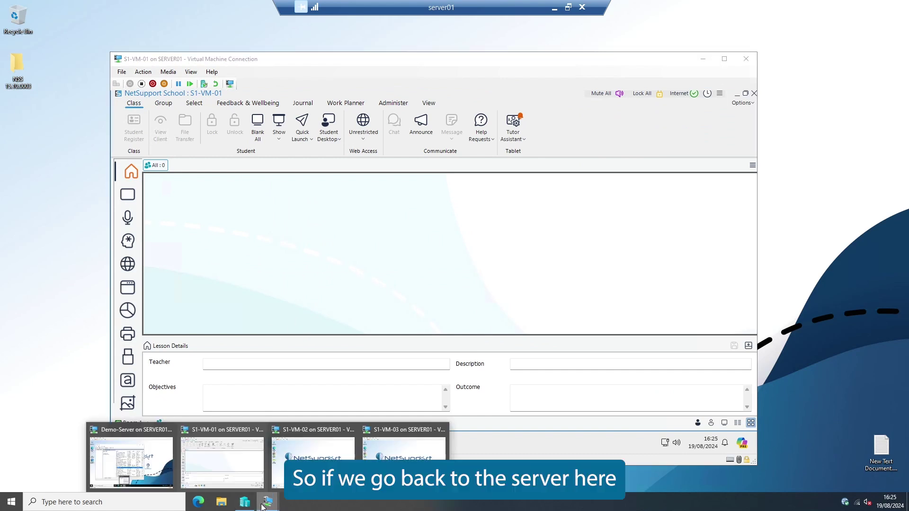
{"action": "left_click", "coordinate": [144, 467]}
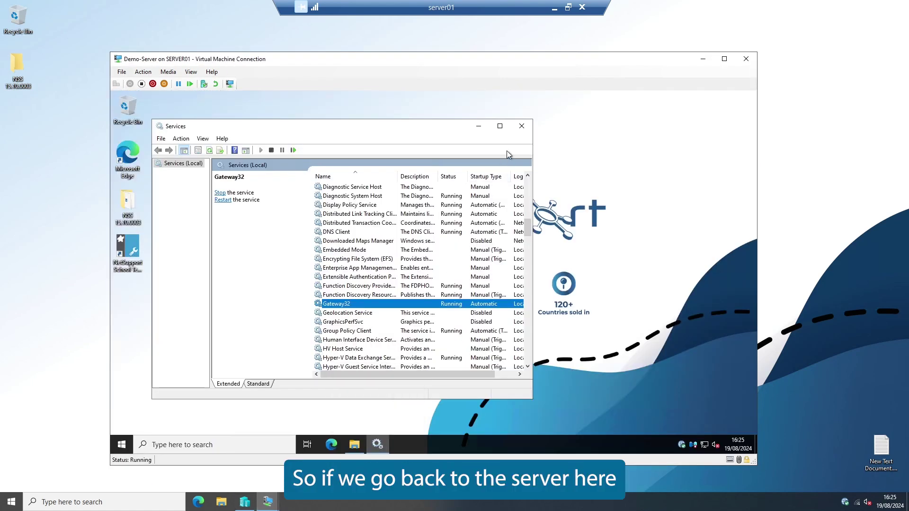
{"action": "left_click", "coordinate": [522, 127]}
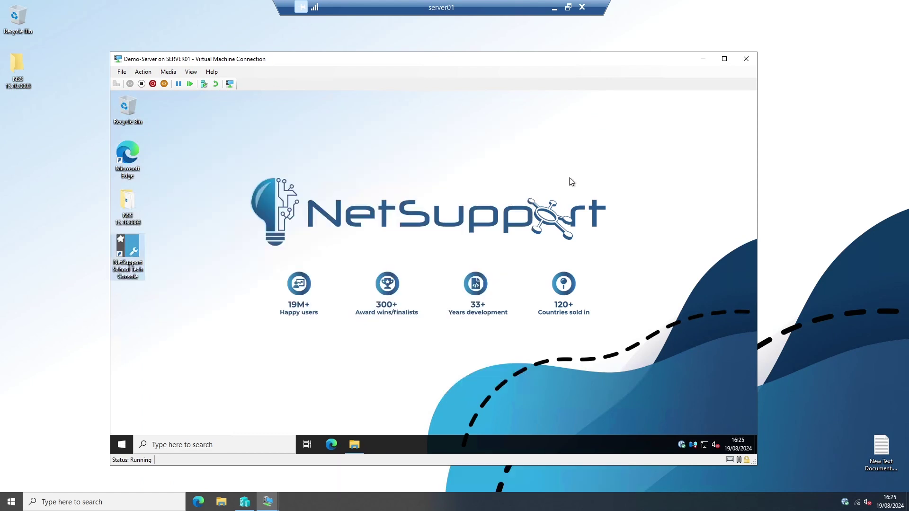
{"action": "right_click", "coordinate": [678, 447]}
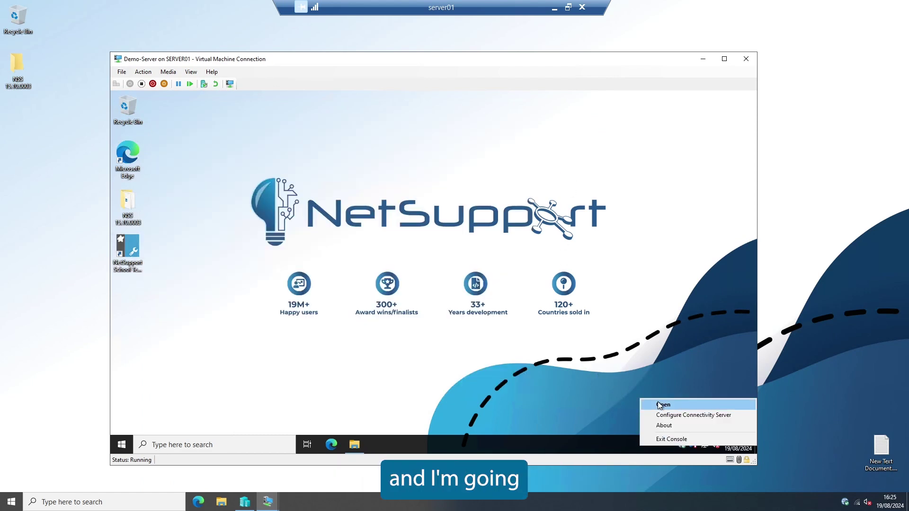
{"action": "left_click", "coordinate": [661, 406]}
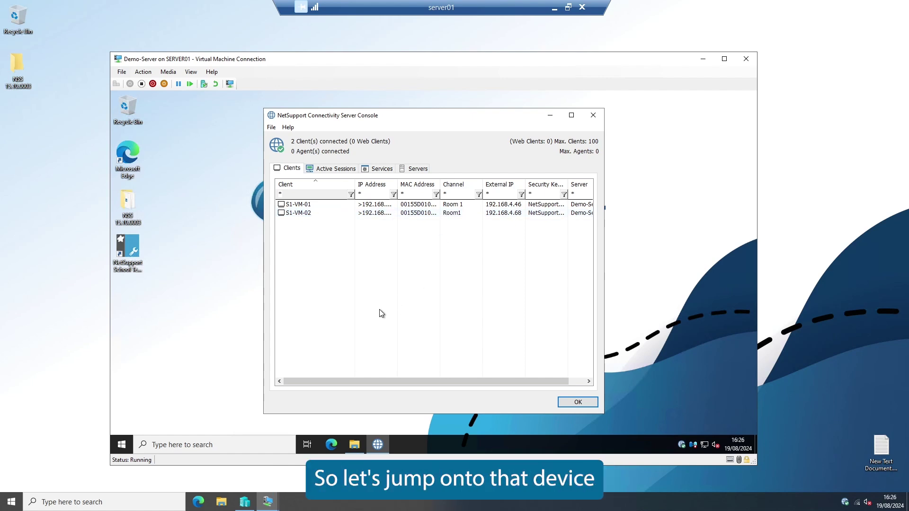
Step: Switch to the S1-VM-02 virtual machine and open the NetSupport School Student Configurator
{"action": "mouse_move", "coordinate": [268, 506]}
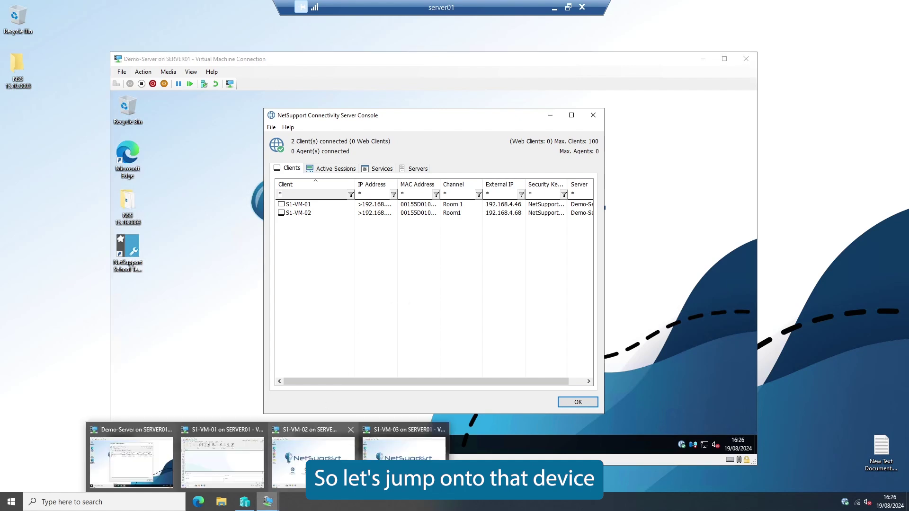
{"action": "left_click", "coordinate": [334, 453]}
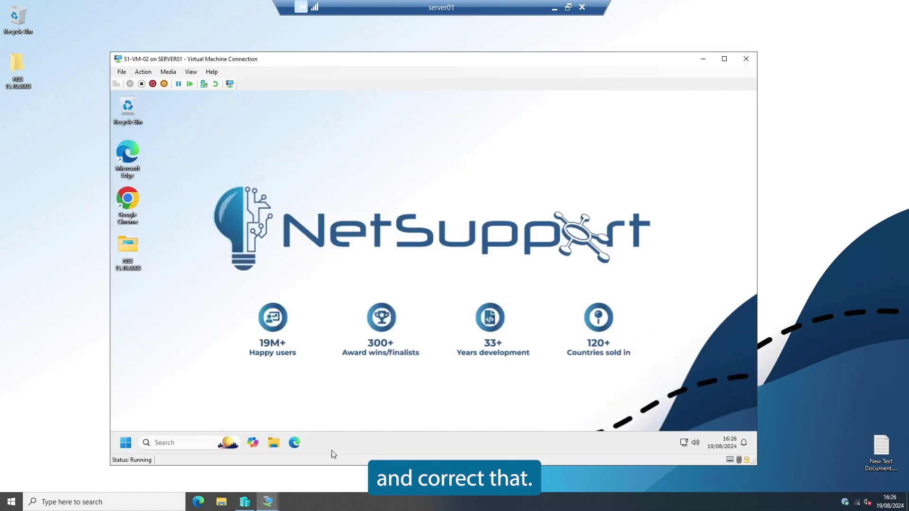
{"action": "left_click", "coordinate": [126, 443]}
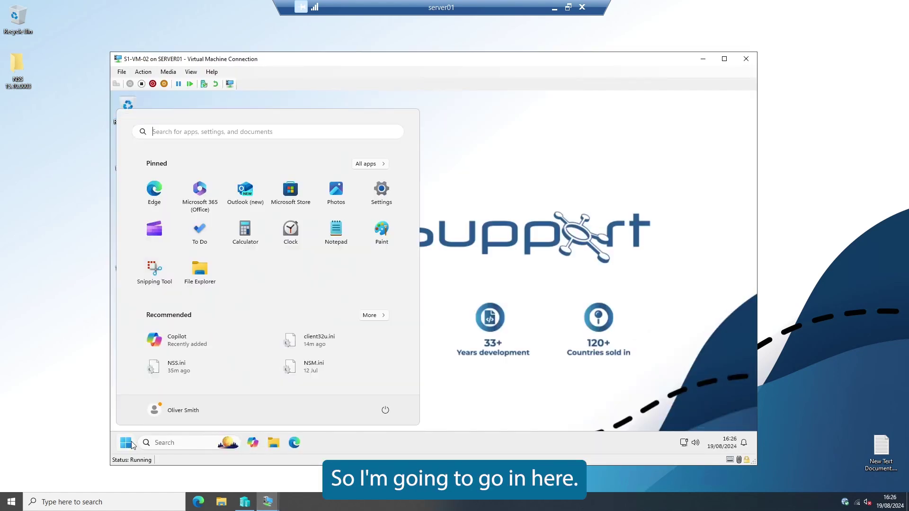
{"action": "left_click", "coordinate": [370, 164]}
{"action": "scroll", "coordinate": [285, 298], "scroll_direction": "down", "scroll_amount": 3}
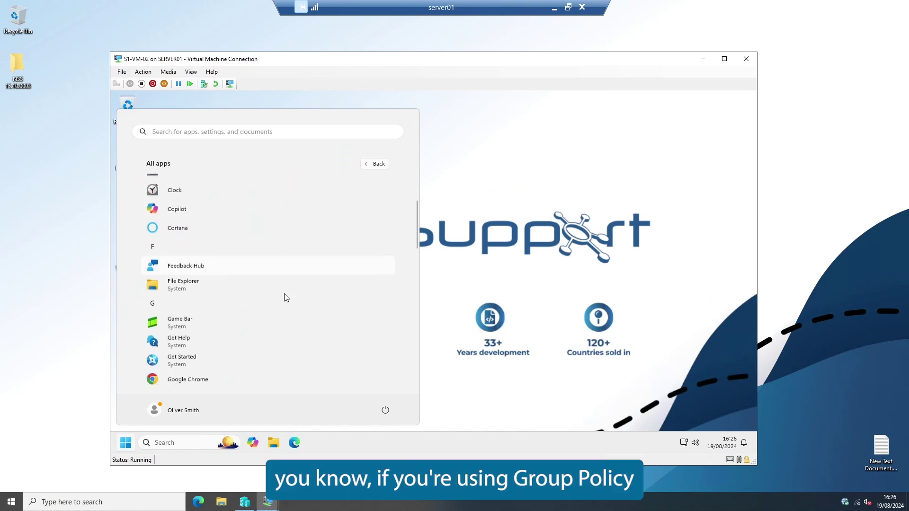
{"action": "scroll", "coordinate": [286, 298], "scroll_direction": "down", "scroll_amount": 1}
{"action": "scroll", "coordinate": [277, 294], "scroll_direction": "down", "scroll_amount": 1}
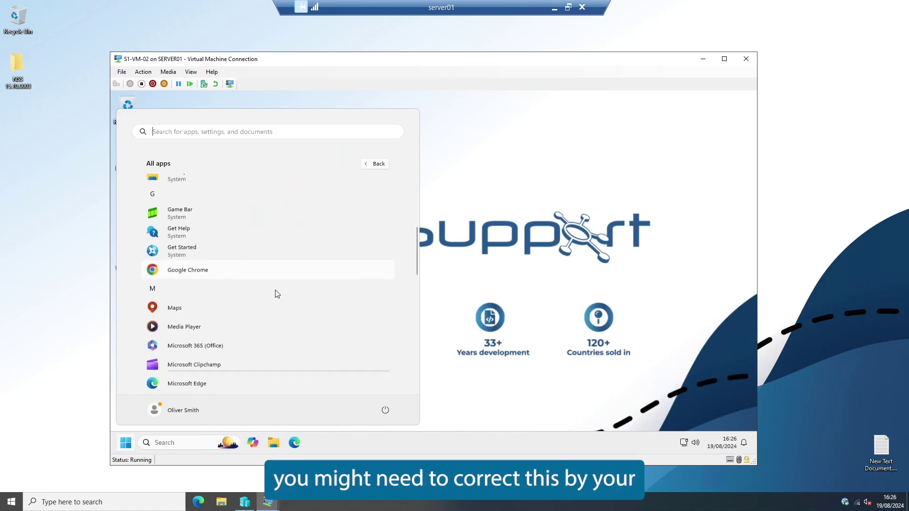
{"action": "scroll", "coordinate": [274, 294], "scroll_direction": "down", "scroll_amount": 3}
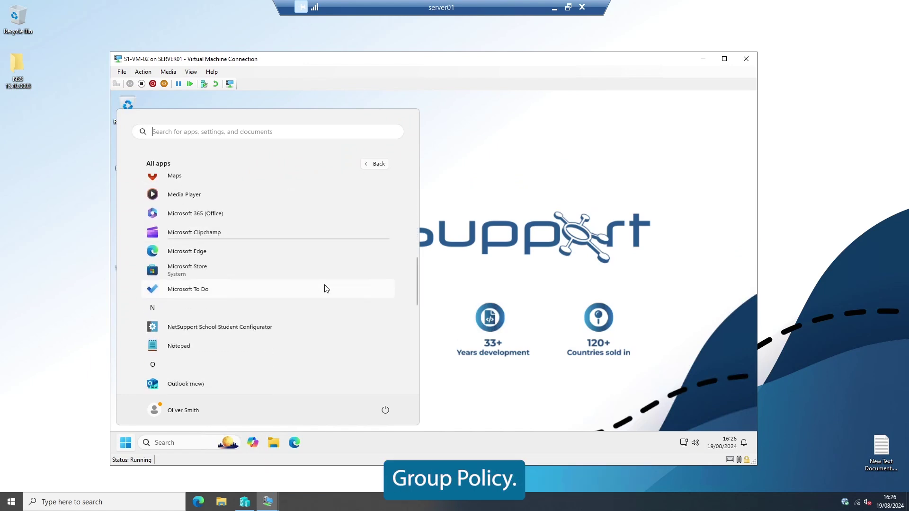
{"action": "left_click", "coordinate": [236, 330]}
{"action": "left_click", "coordinate": [384, 354]}
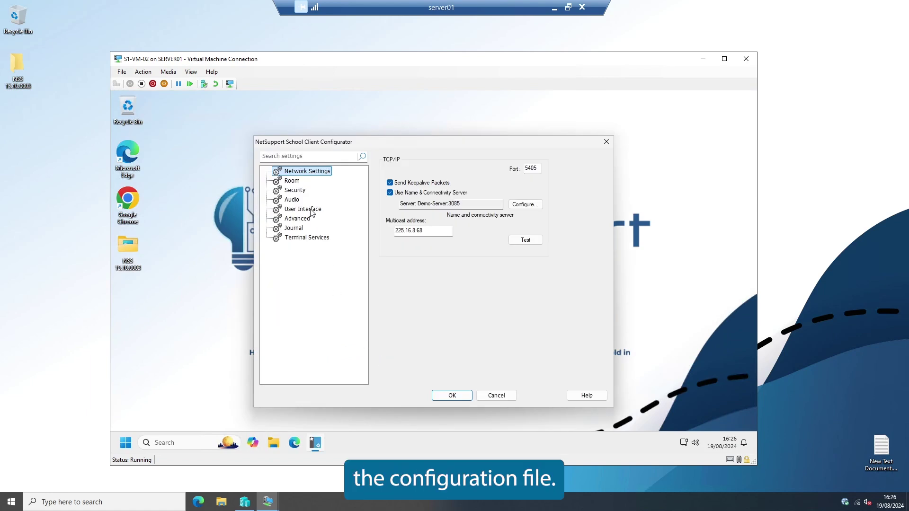
Step: Set the computer's fixed room to "Room 1" with a space and apply the client configuration, dismissing the client information dialog
{"action": "left_click", "coordinate": [297, 184]}
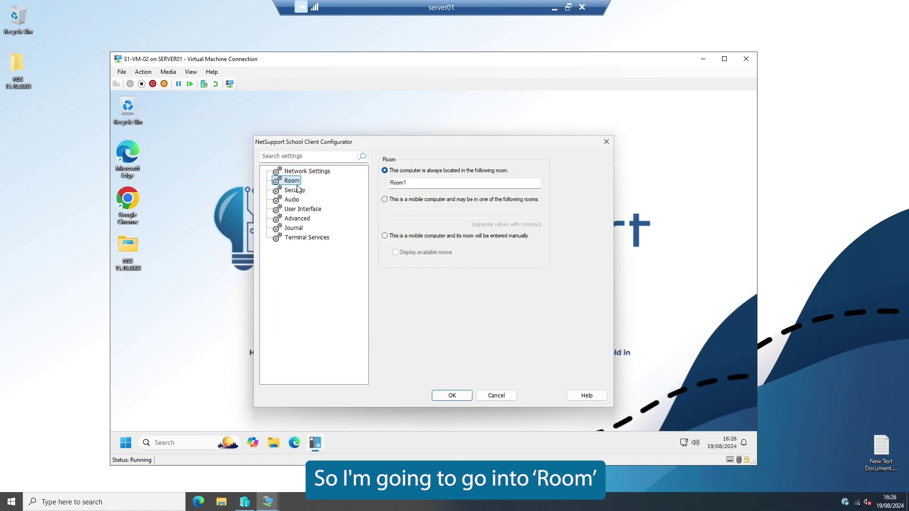
{"action": "left_click", "coordinate": [403, 184]}
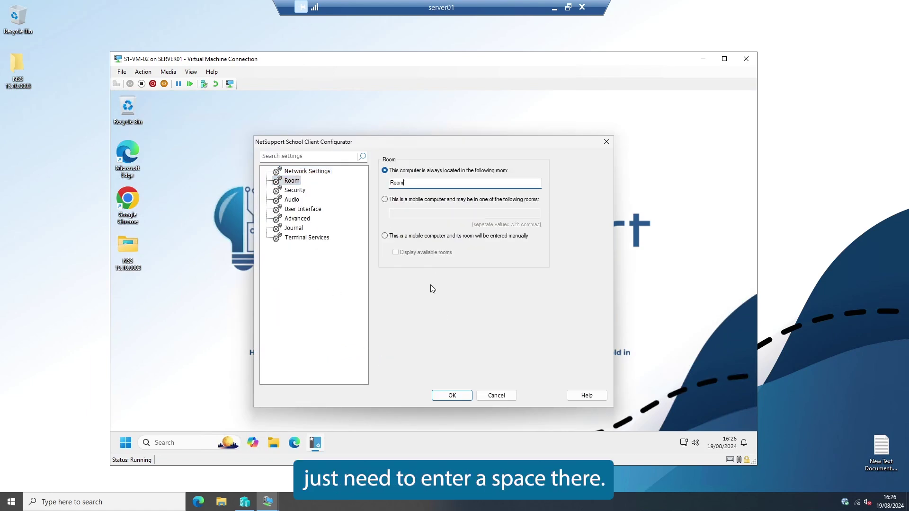
{"action": "left_click", "coordinate": [451, 394]}
{"action": "left_click", "coordinate": [452, 299]}
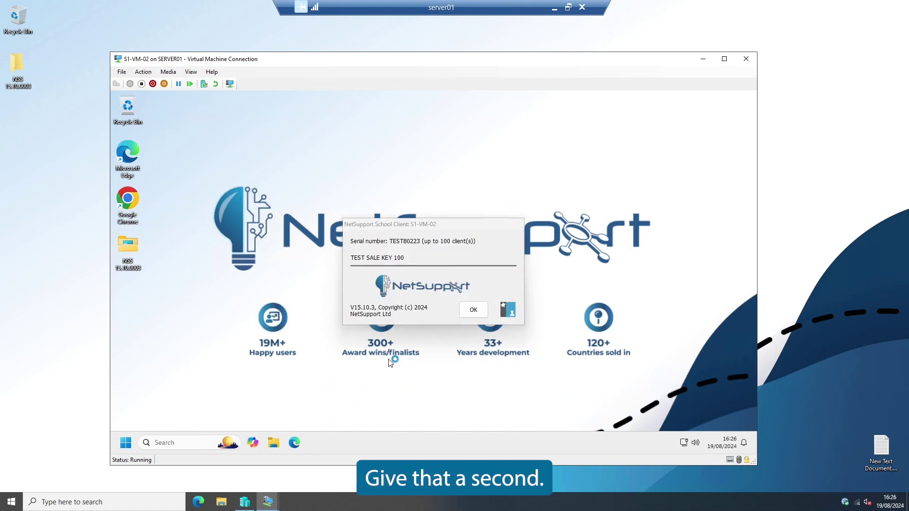
{"action": "left_click", "coordinate": [467, 312]}
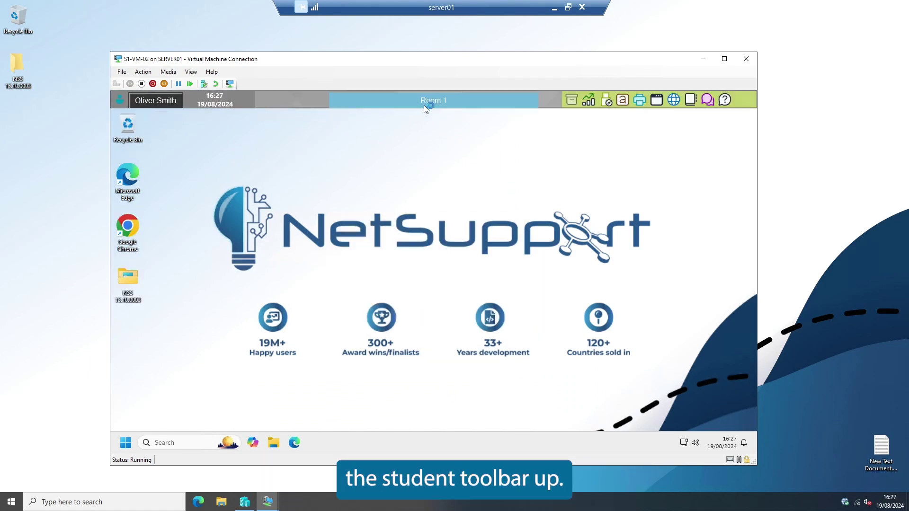
Step: Switch back to the Tutor Console on S1-VM-01 to check the students connected in Room 1
{"action": "left_click", "coordinate": [268, 504]}
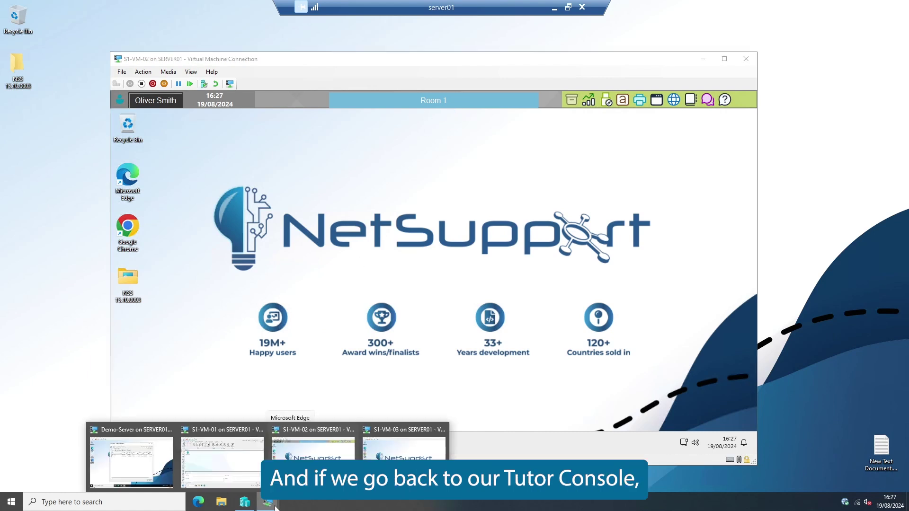
{"action": "left_click", "coordinate": [251, 475]}
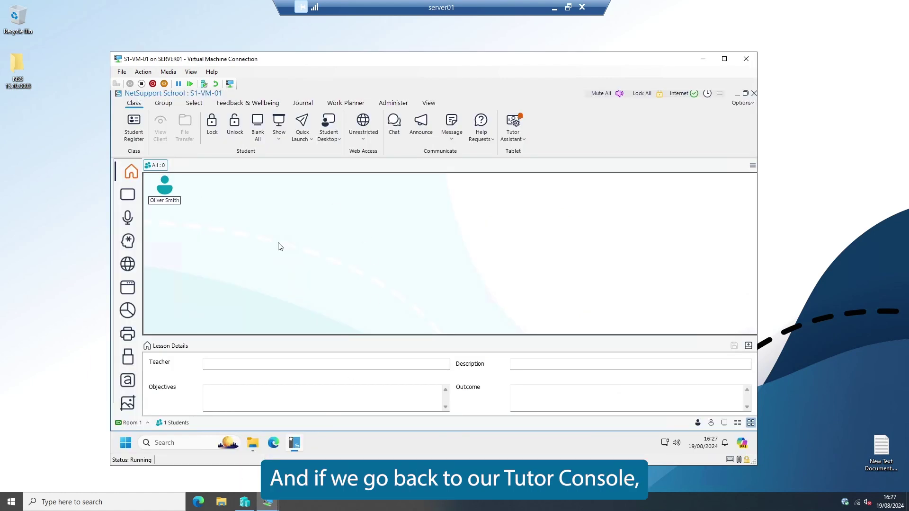
Step: Show the student thumbnails in the Tutor Console, and open the Connectivity Server Configuration Utility on Demo-Server to check its listening port
{"action": "left_click", "coordinate": [132, 193]}
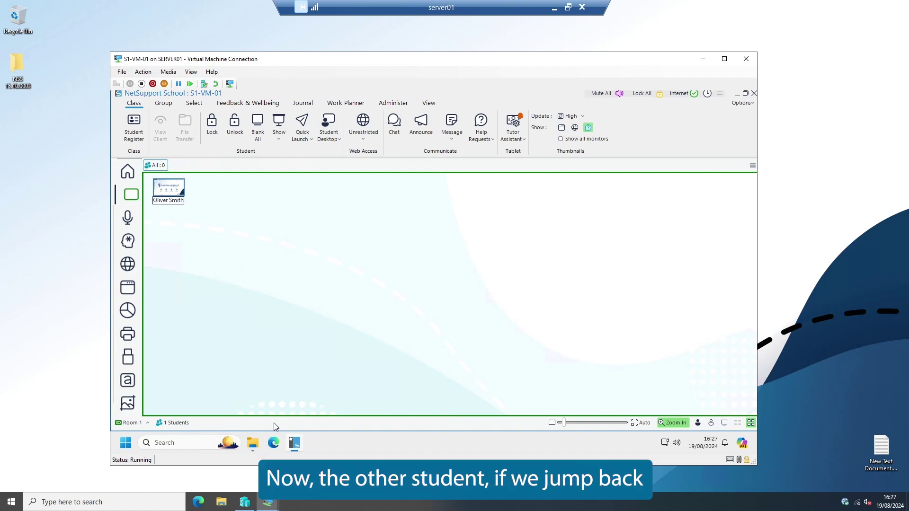
{"action": "mouse_move", "coordinate": [271, 504]}
{"action": "left_click", "coordinate": [160, 478]}
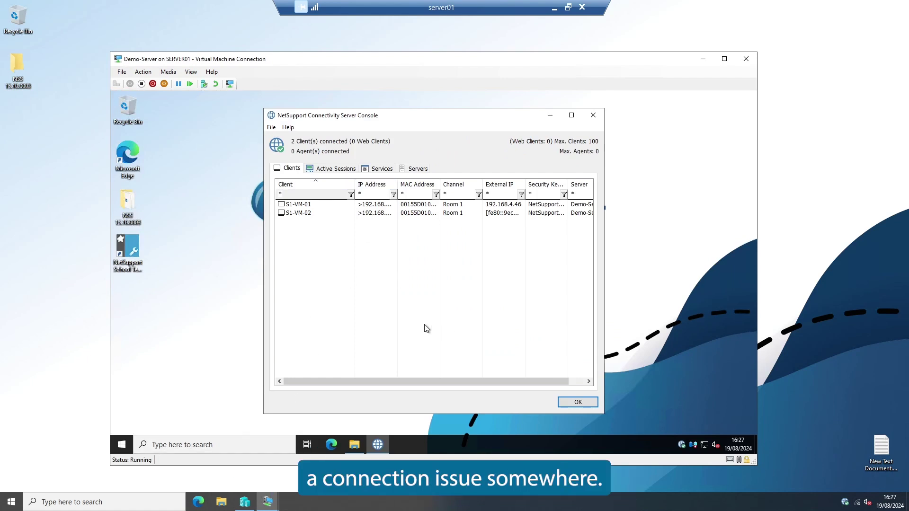
{"action": "right_click", "coordinate": [682, 446]}
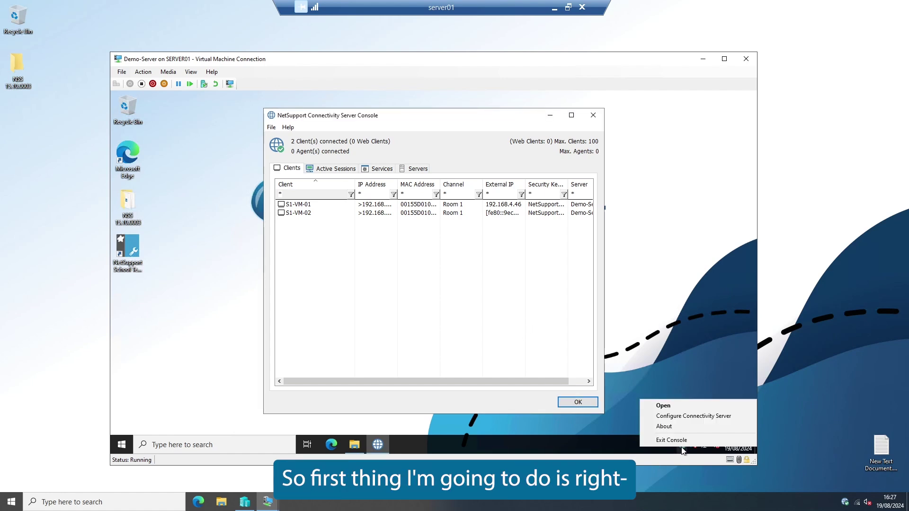
{"action": "left_click", "coordinate": [680, 415]}
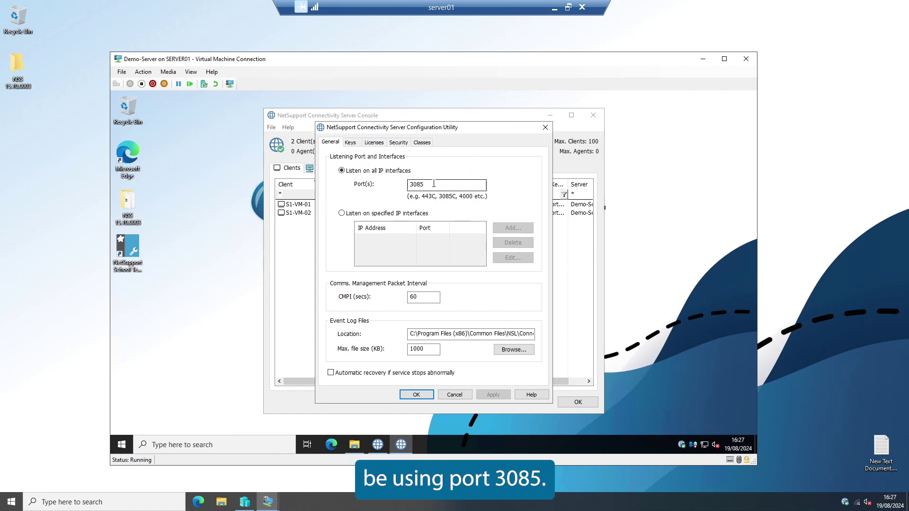
Step: On S1-VM-03, open the NetSupport School Student Configurator and check the address and port set for the Name & Connectivity Server
{"action": "left_click", "coordinate": [272, 506]}
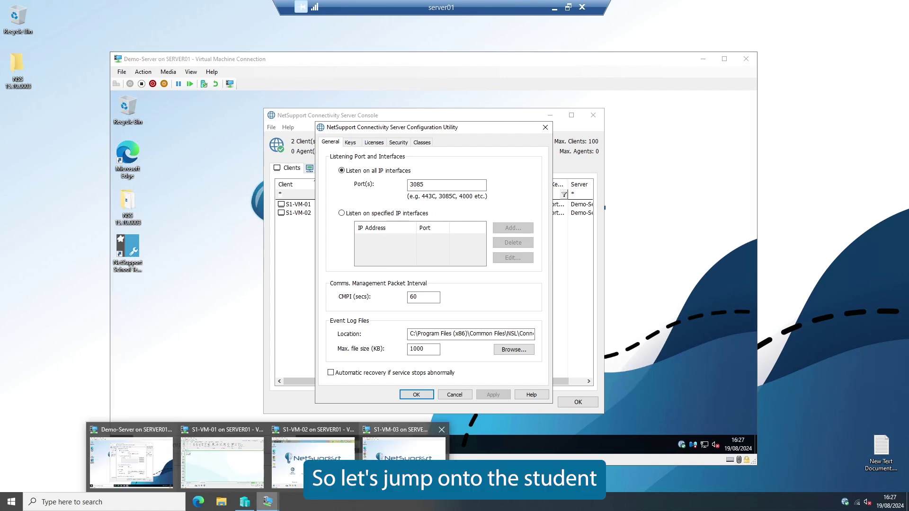
{"action": "left_click", "coordinate": [404, 457]}
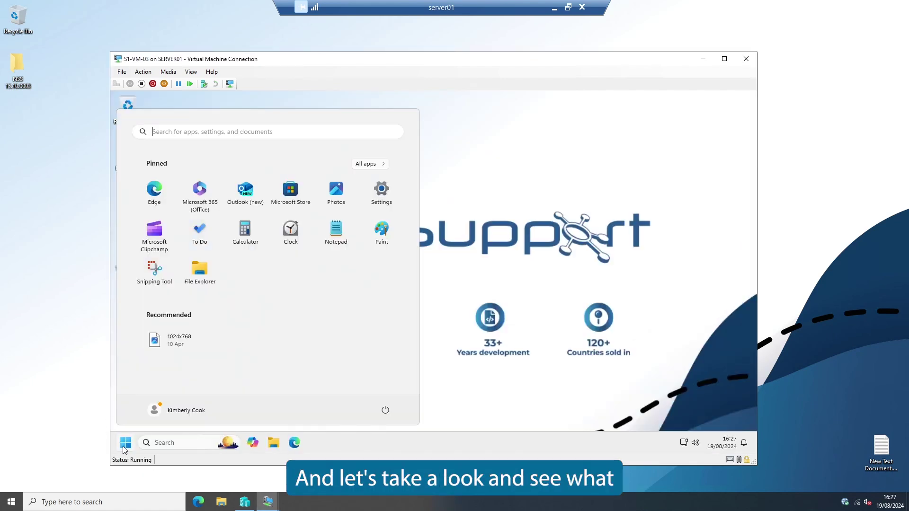
{"action": "left_click", "coordinate": [124, 447]}
{"action": "left_click", "coordinate": [366, 164]}
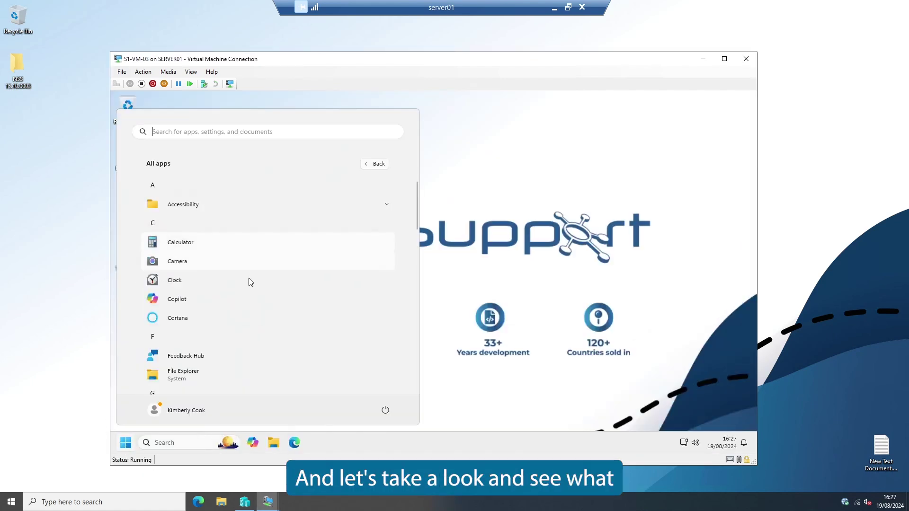
{"action": "scroll", "coordinate": [239, 285], "scroll_direction": "down", "scroll_amount": 6}
{"action": "scroll", "coordinate": [241, 288], "scroll_direction": "down", "scroll_amount": 3}
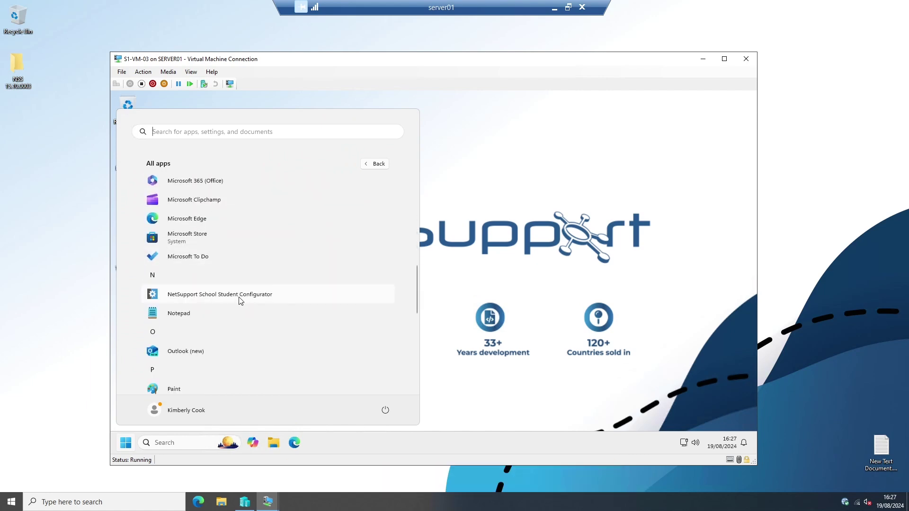
{"action": "left_click", "coordinate": [243, 297]}
{"action": "left_click", "coordinate": [363, 347]}
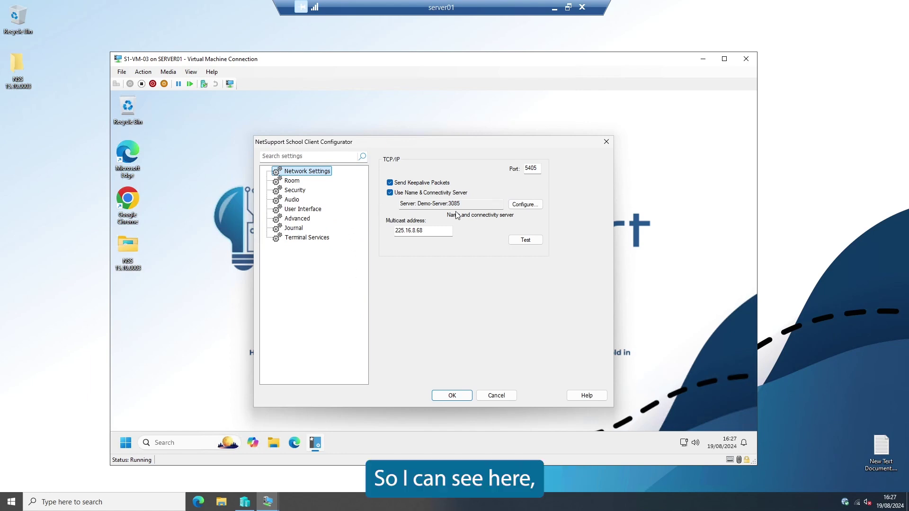
{"action": "left_click", "coordinate": [525, 204]}
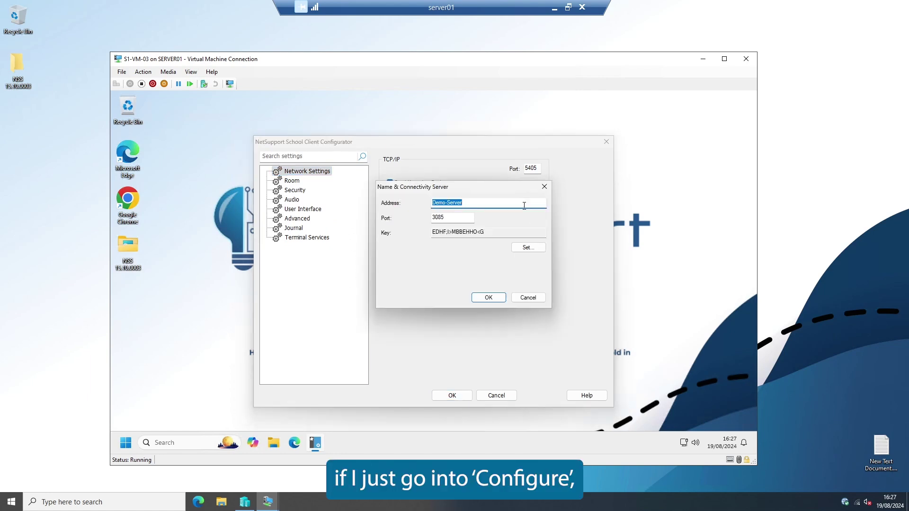
{"action": "left_click", "coordinate": [448, 218]}
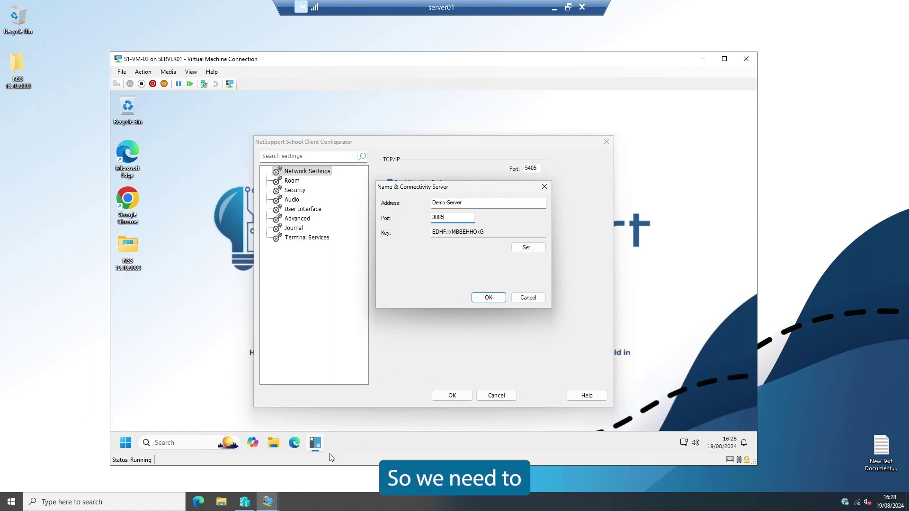
Step: Return to Demo-Server and close the Connectivity Server Configuration Utility without changing anything
{"action": "left_click", "coordinate": [267, 501]}
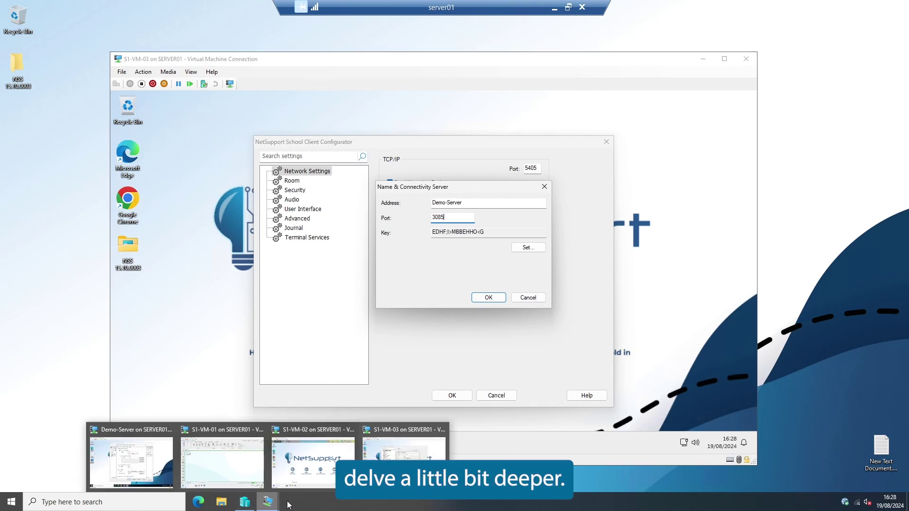
{"action": "left_click", "coordinate": [170, 479]}
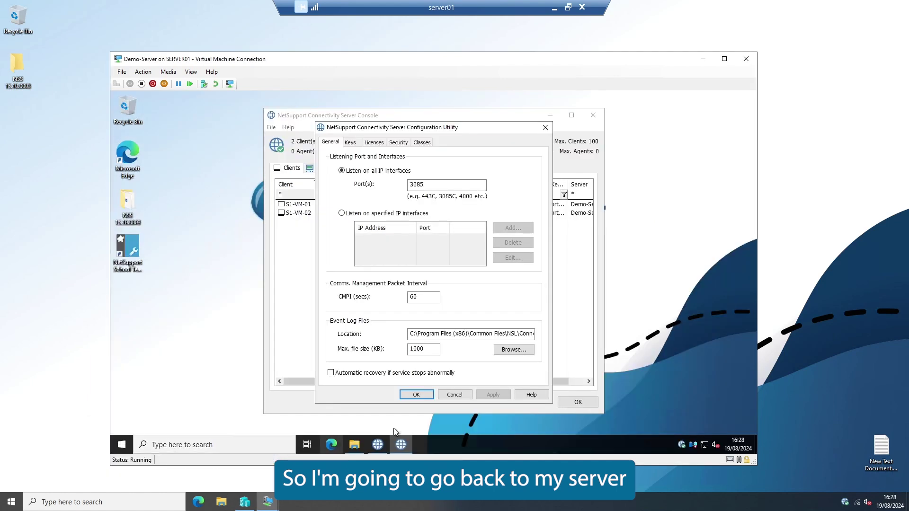
{"action": "left_click", "coordinate": [450, 395]}
Step: Browse in File Explorer to C:\Program Files (x86)\Common Files\NSL\Connectivity Server, where the server logs are kept
{"action": "left_click", "coordinate": [351, 448]}
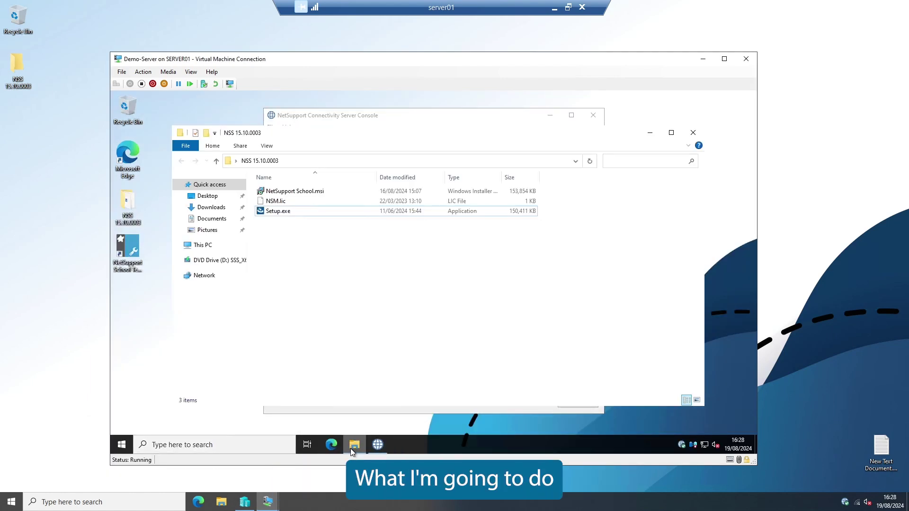
{"action": "left_click", "coordinate": [203, 245]}
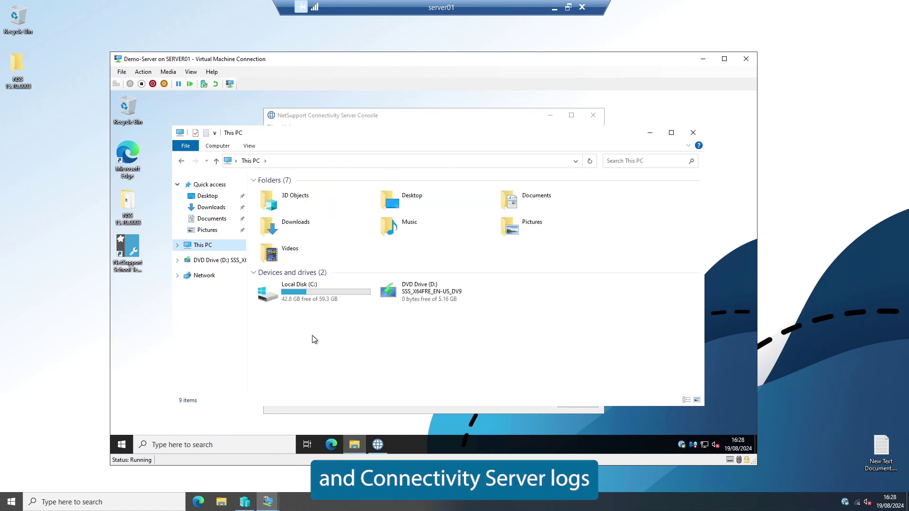
{"action": "double_click", "coordinate": [322, 295]}
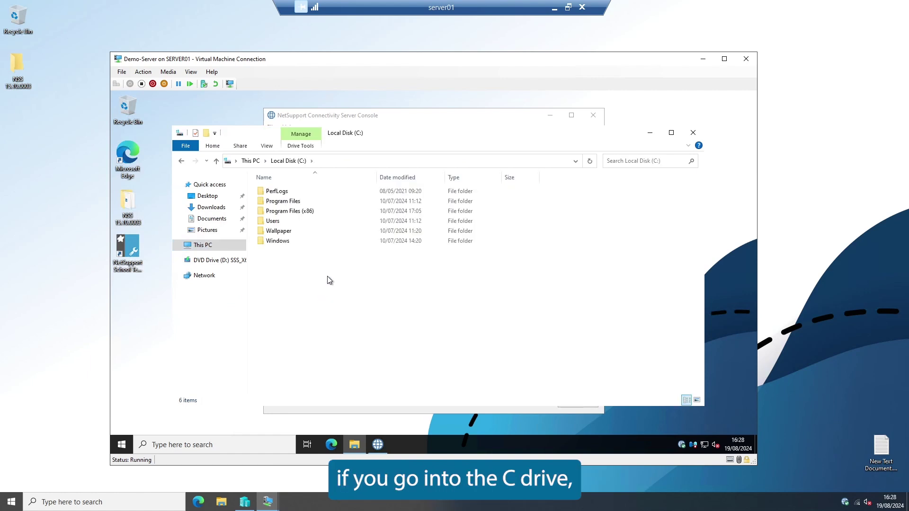
{"action": "left_click", "coordinate": [309, 213]}
{"action": "double_click", "coordinate": [308, 213]}
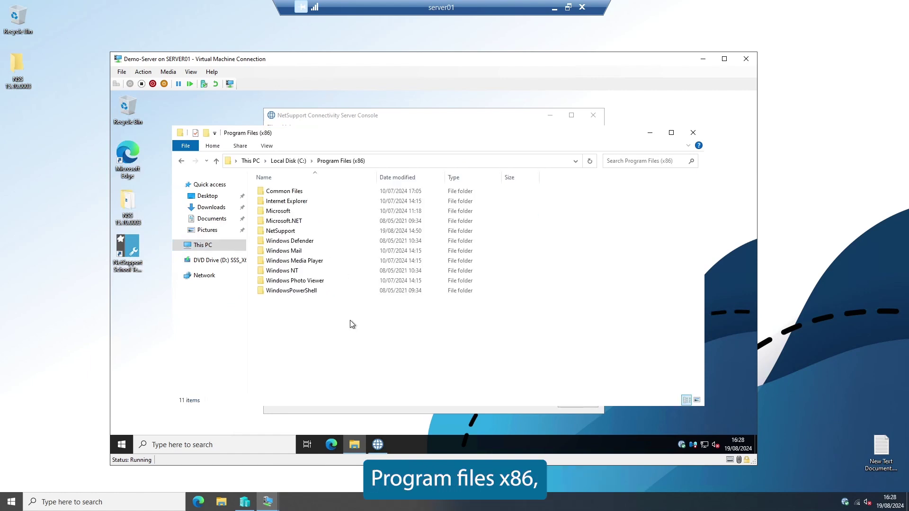
{"action": "left_click", "coordinate": [293, 194]}
{"action": "double_click", "coordinate": [294, 192]}
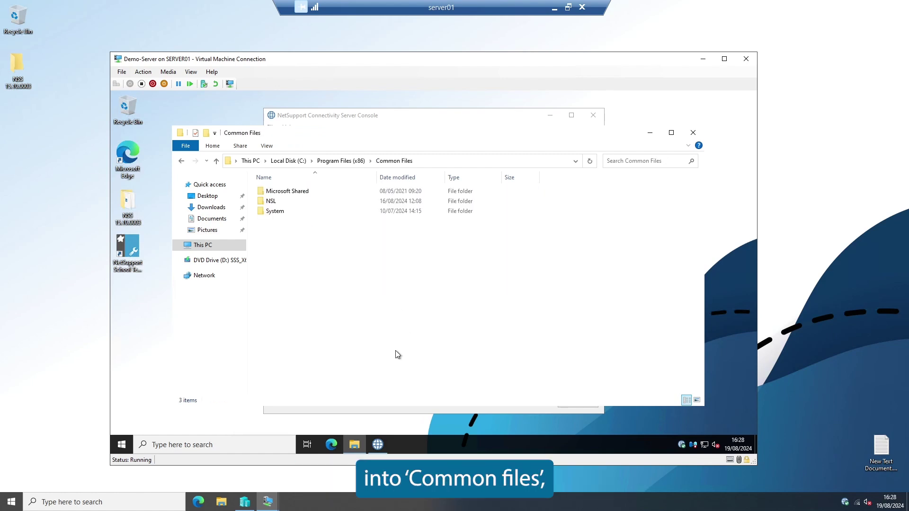
{"action": "double_click", "coordinate": [272, 202]}
{"action": "double_click", "coordinate": [300, 194]}
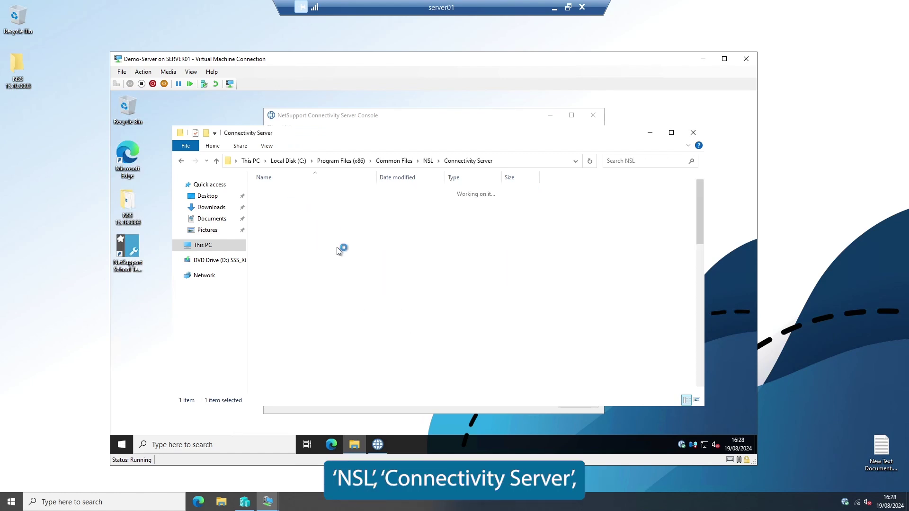
Step: Open GW001.log from the Connectivity Server folder and examine its latest entries for the S1-VM-03 client
{"action": "scroll", "coordinate": [352, 274], "scroll_direction": "down", "scroll_amount": 13}
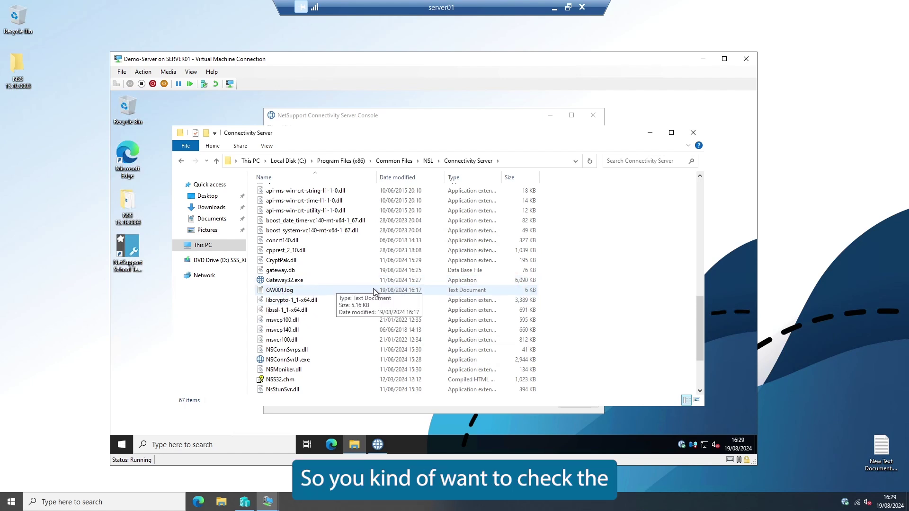
{"action": "left_click", "coordinate": [407, 291]}
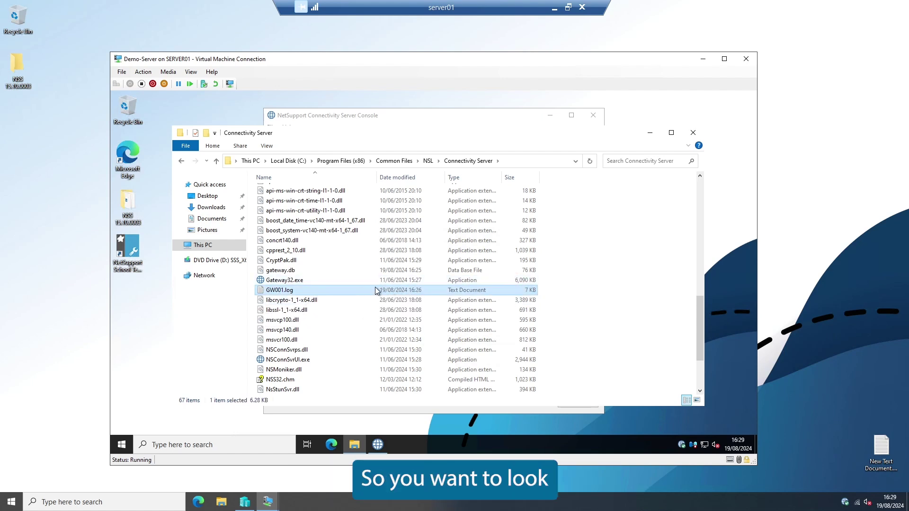
{"action": "double_click", "coordinate": [327, 291]}
{"action": "scroll", "coordinate": [473, 284], "scroll_direction": "down", "scroll_amount": 20}
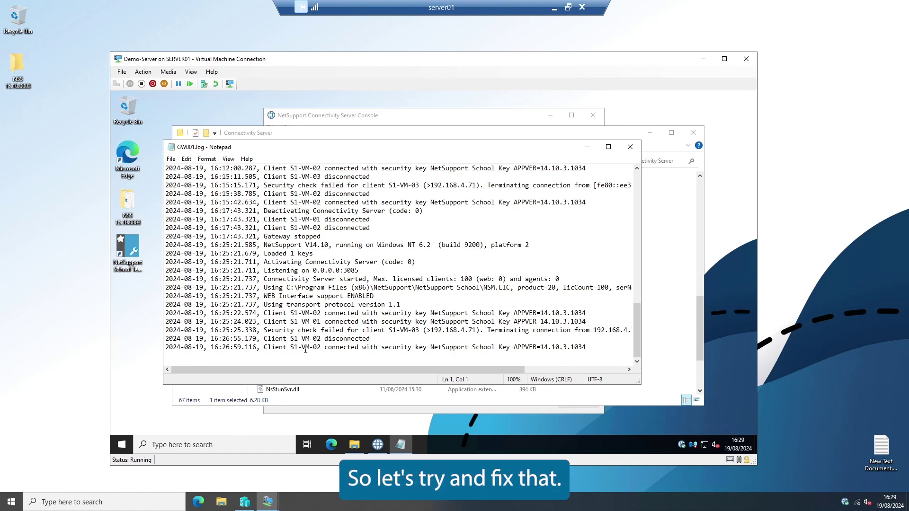
Step: Go back to S1-VM-03, enter and repeat the security key for the Name & Connectivity Server, and accept the server settings
{"action": "mouse_move", "coordinate": [270, 509]}
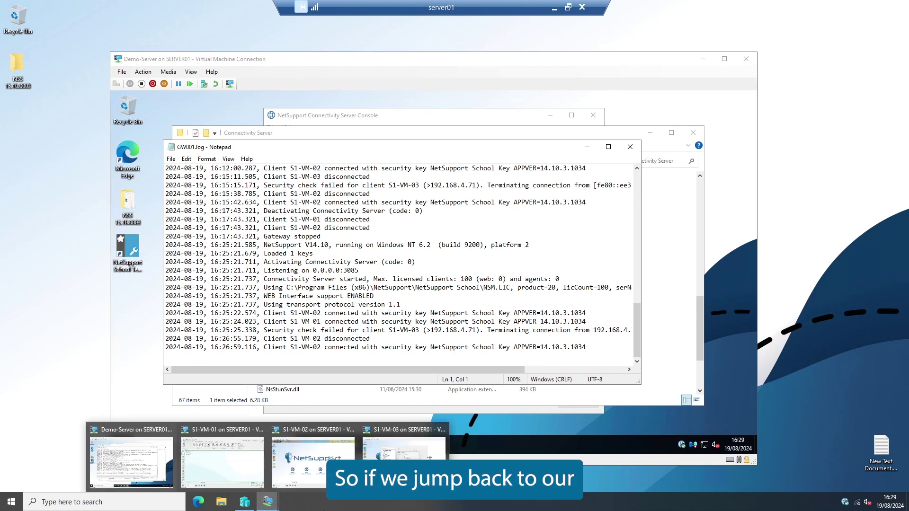
{"action": "left_click", "coordinate": [379, 479]}
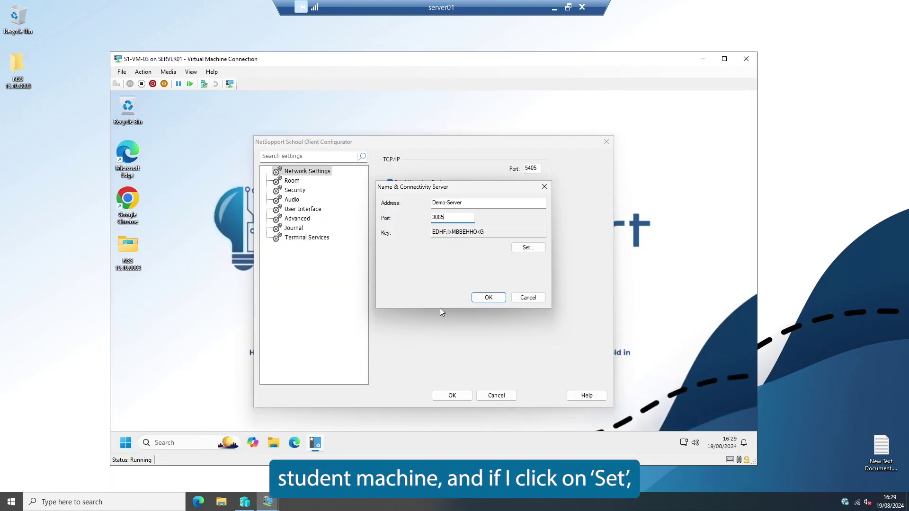
{"action": "left_click", "coordinate": [524, 248]}
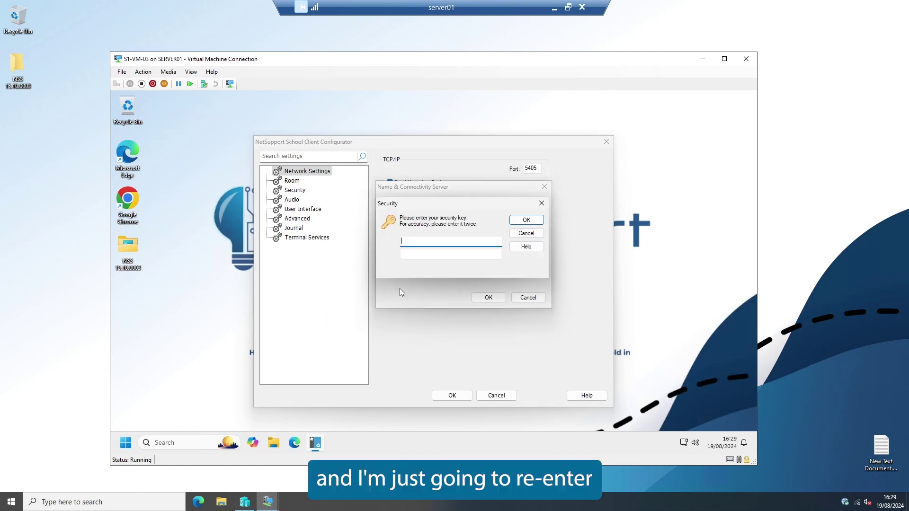
{"action": "type", "text": "••••••••"}
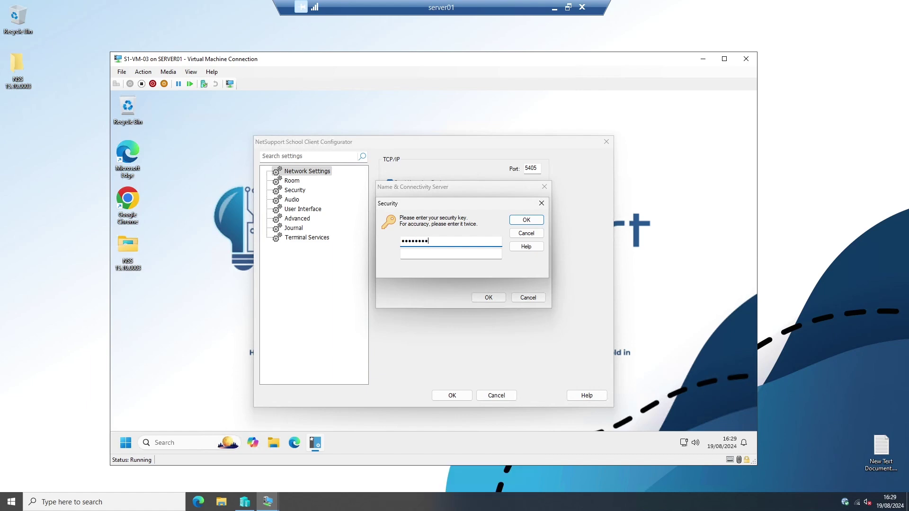
{"action": "left_click", "coordinate": [450, 253]}
{"action": "type", "text": "••••••••"}
{"action": "left_click", "coordinate": [521, 220]}
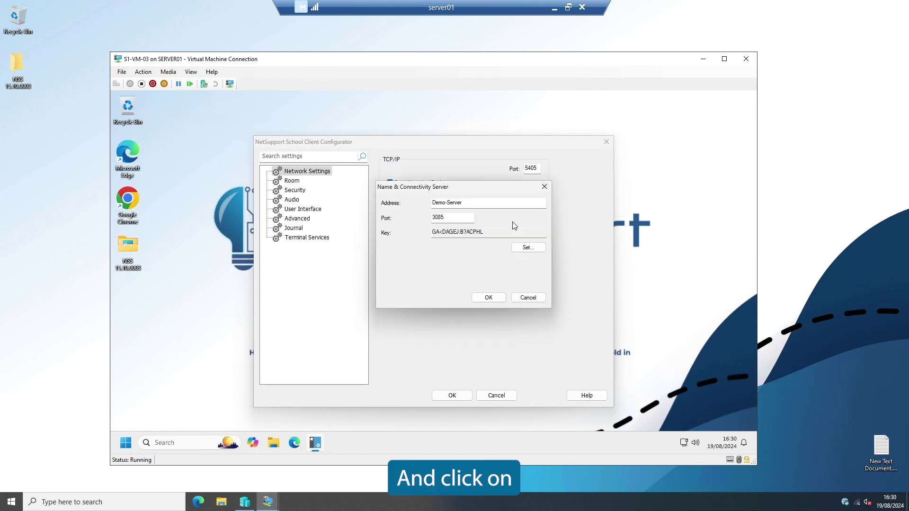
{"action": "left_click", "coordinate": [489, 298]}
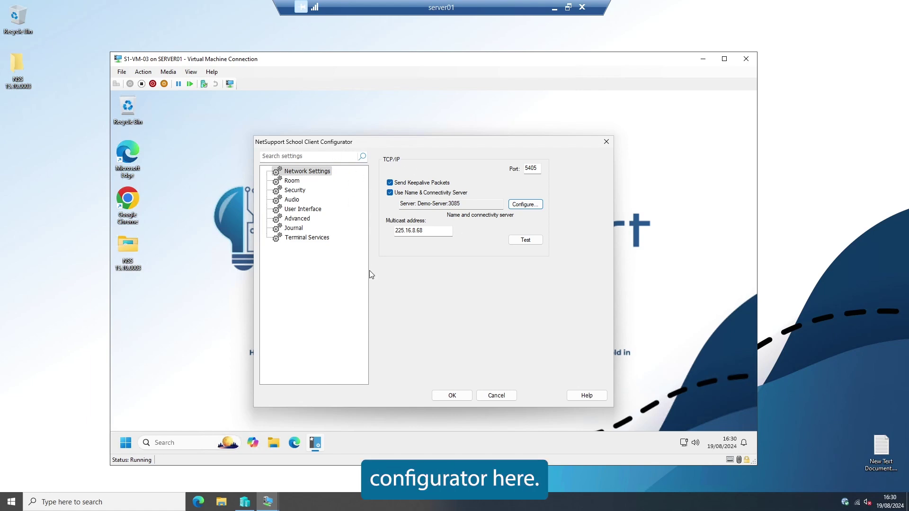
Step: Save the client configuration with a restart of the client, and dismiss the client information dialog
{"action": "left_click", "coordinate": [452, 395]}
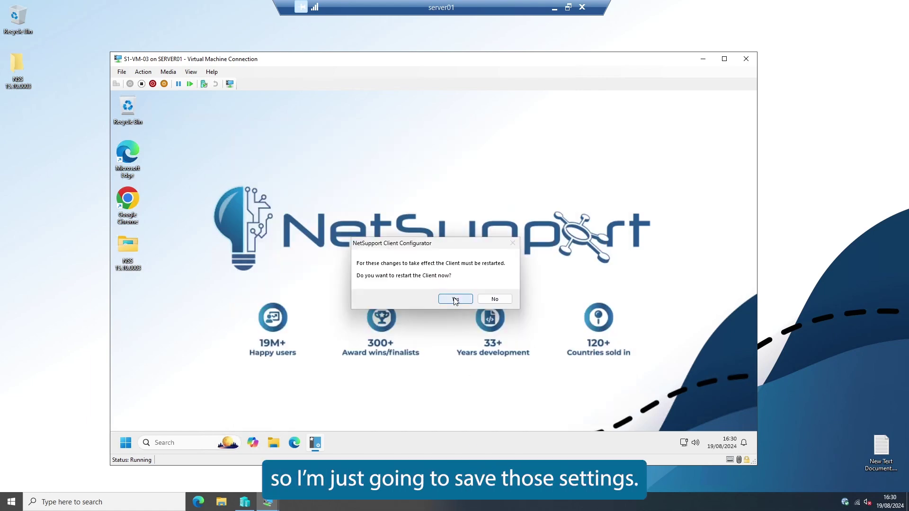
{"action": "left_click", "coordinate": [454, 300]}
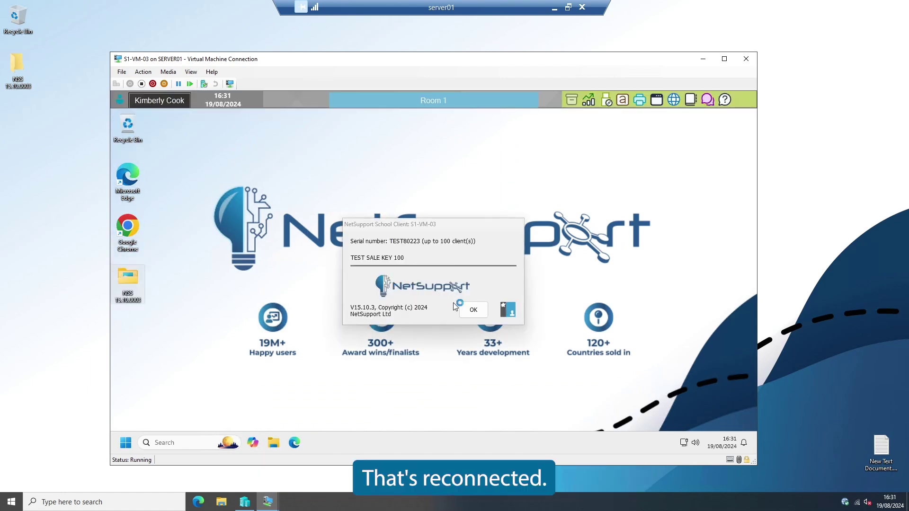
{"action": "left_click", "coordinate": [472, 310]}
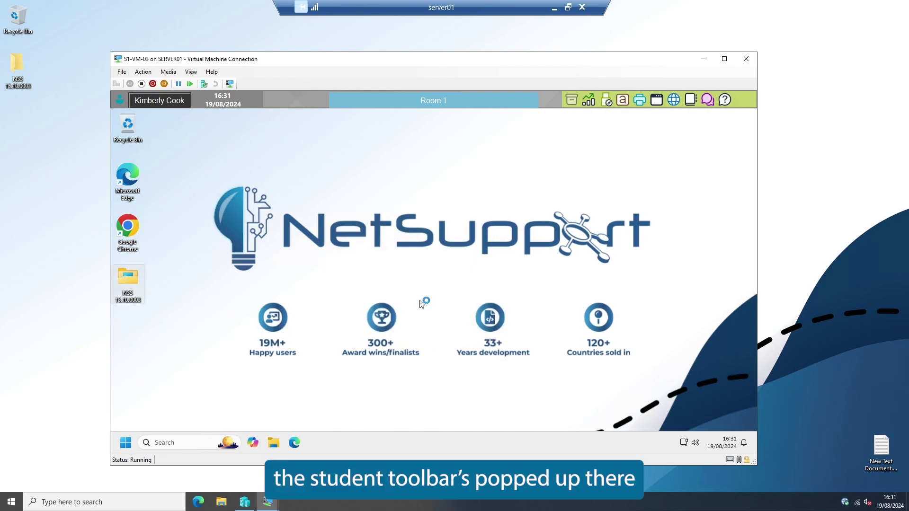
Step: Return to the Tutor Console on S1-VM-01 to check whether the S1-VM-03 student is connected
{"action": "mouse_move", "coordinate": [274, 505]}
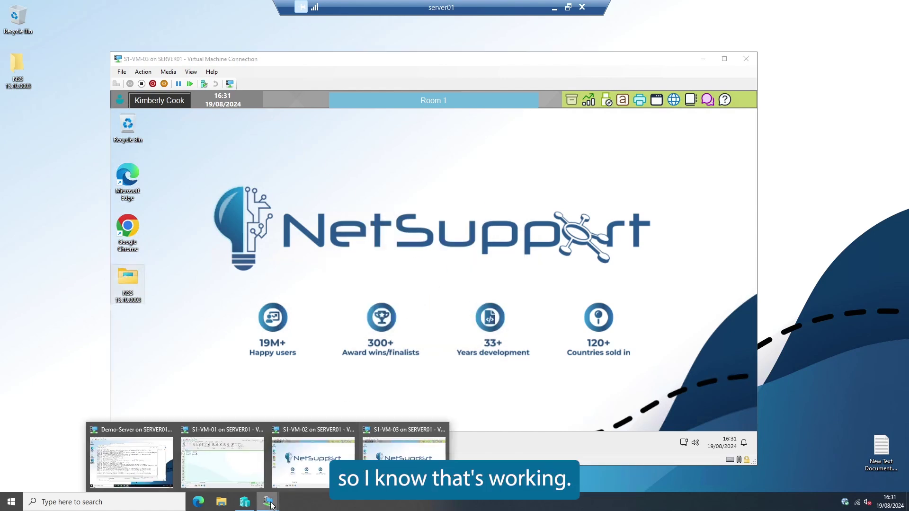
{"action": "left_click", "coordinate": [238, 467]}
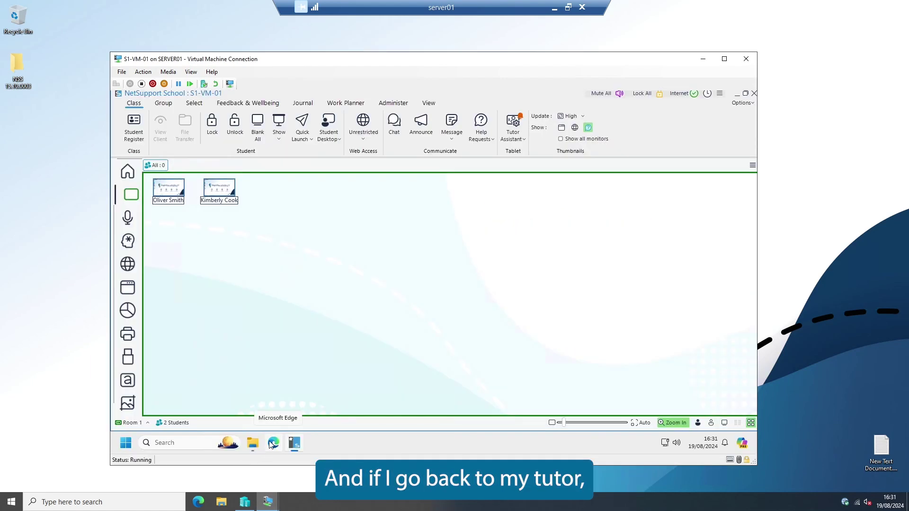